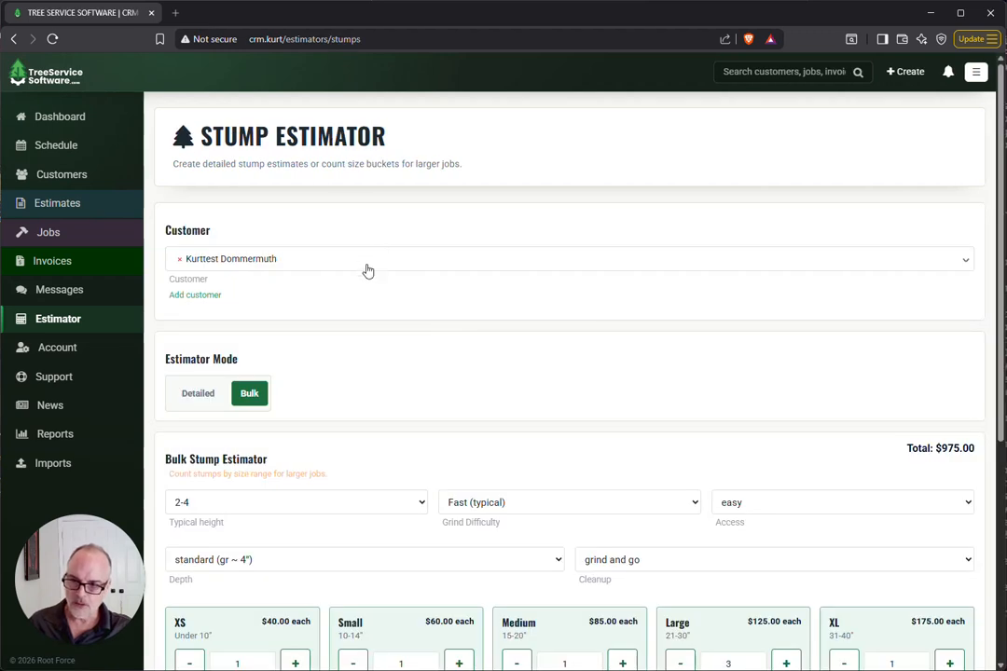
# Switch the stump estimator to Detailed mode and remove all three existing stump entries
pyautogui.scroll(-3, 447, 390)
pyautogui.scroll(3, 447, 390)
pyautogui.click(200, 394)
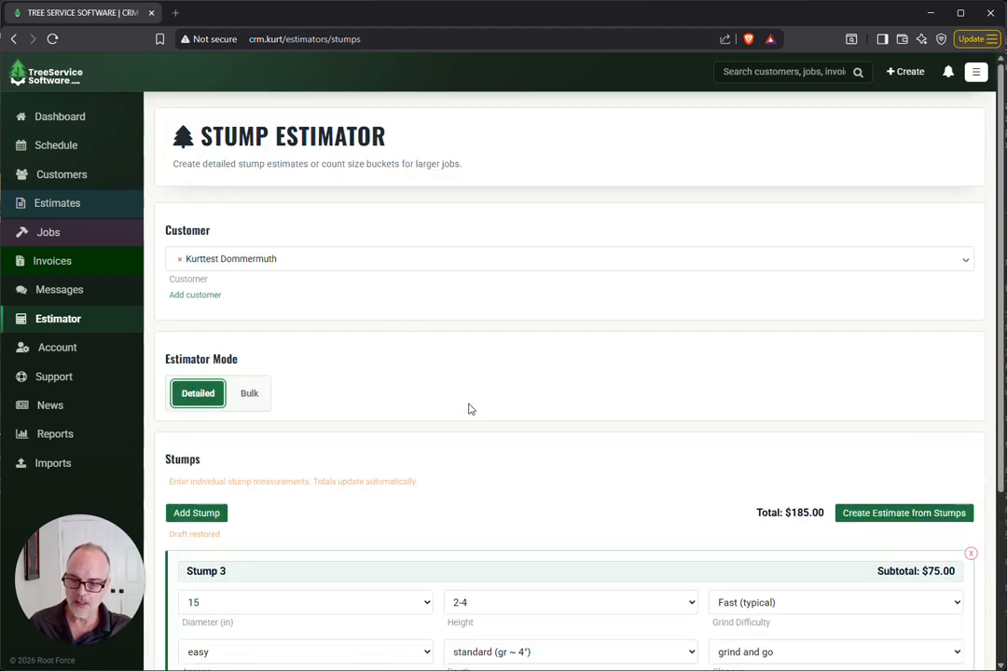
pyautogui.scroll(-3, 562, 432)
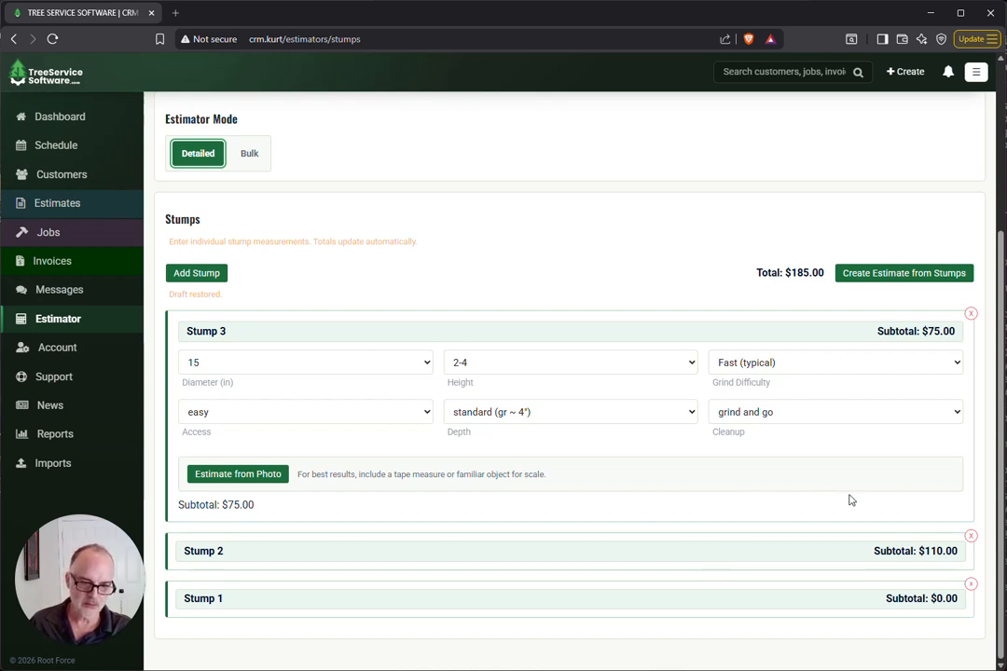
pyautogui.click(970, 537)
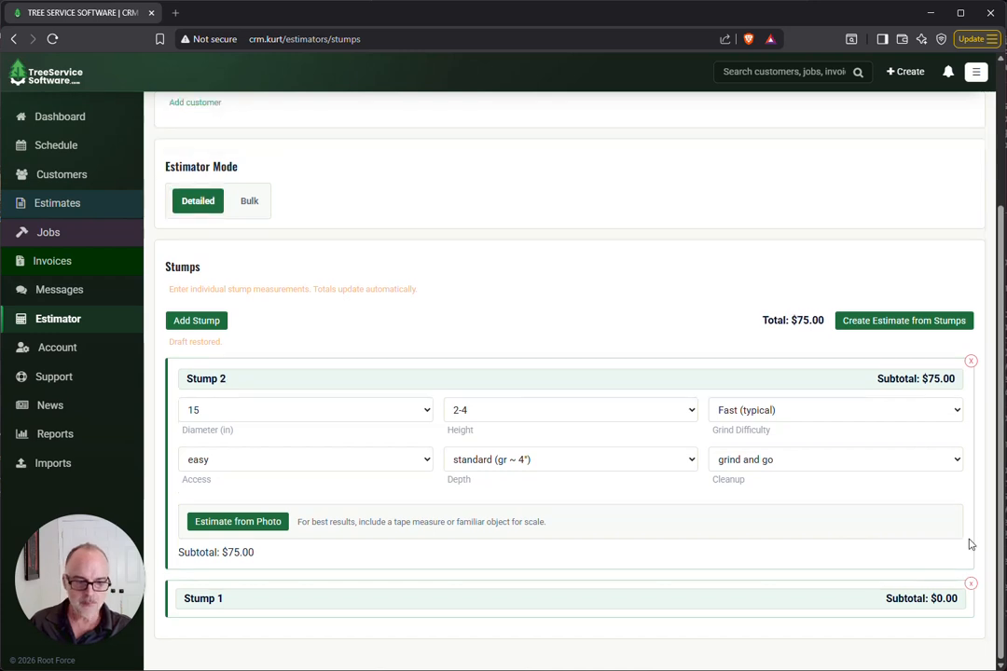
pyautogui.click(971, 584)
pyautogui.click(971, 409)
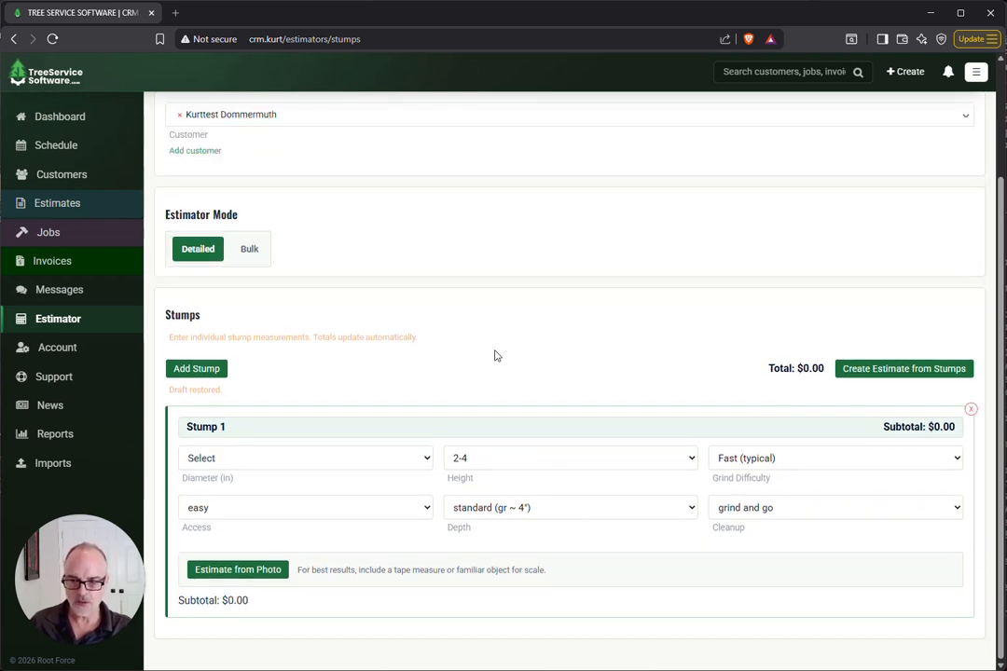
# Switch to Bulk mode and set the stump counts to 2 XS, 2 Small, 2 Medium, 4 Large, 2 XL and 2 XXL / custom
pyautogui.click(248, 252)
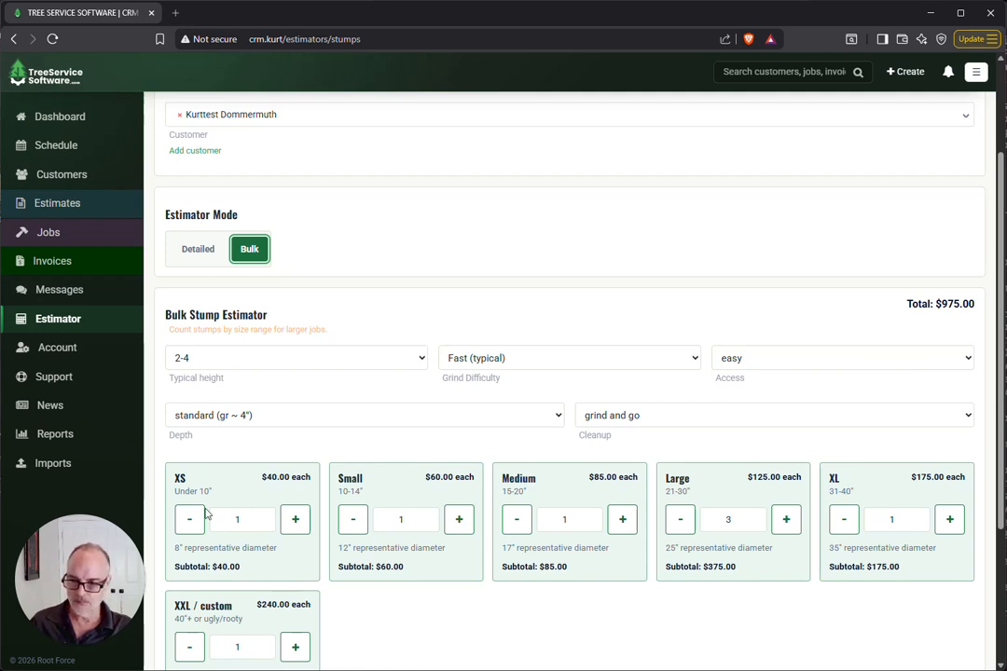
pyautogui.click(298, 527)
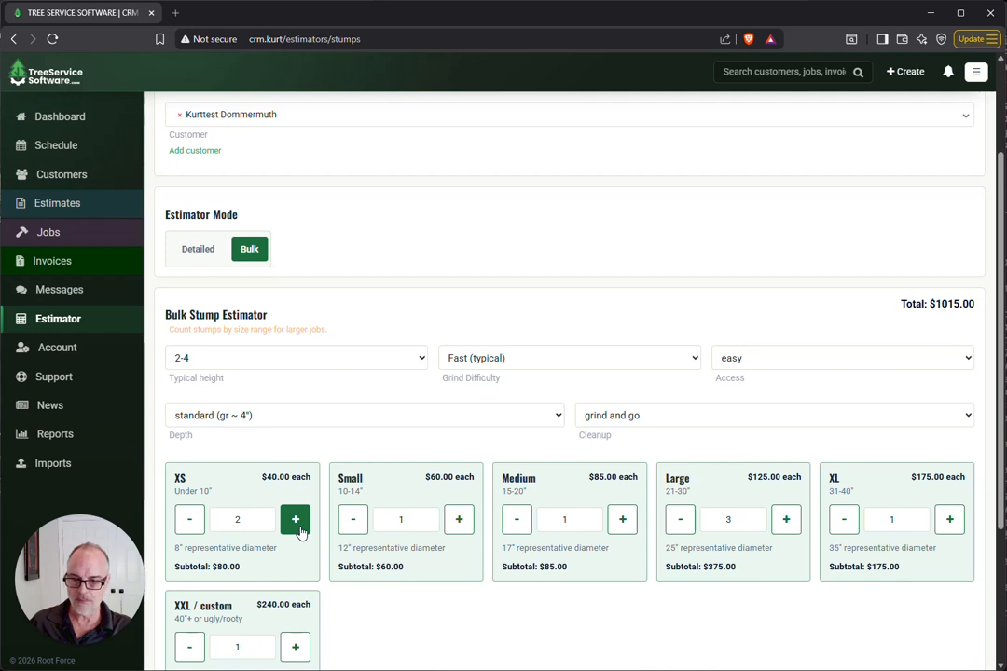
pyautogui.click(458, 519)
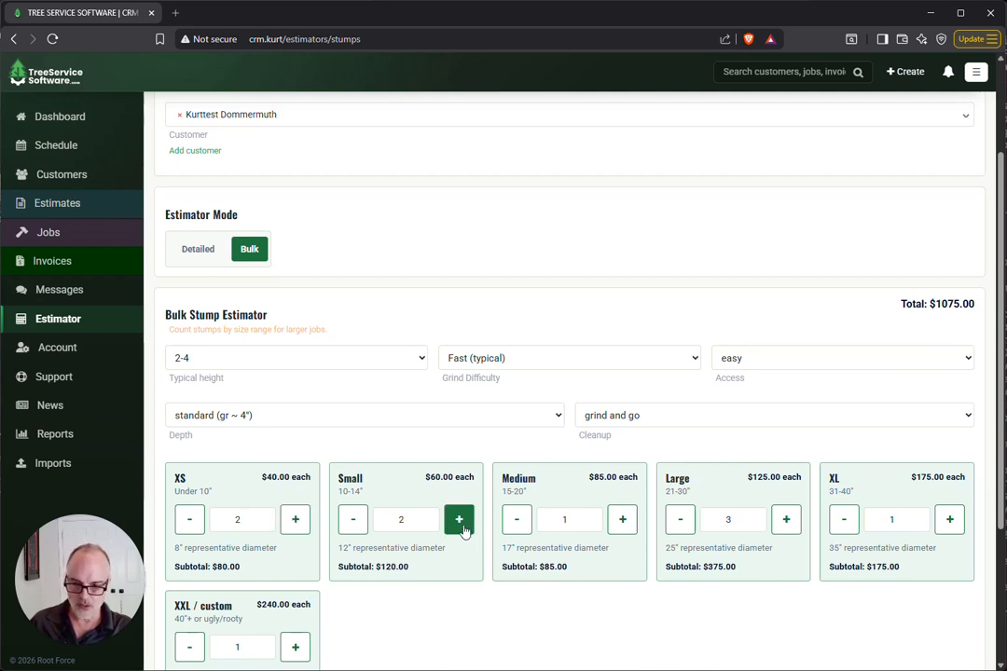
pyautogui.click(622, 519)
pyautogui.click(786, 519)
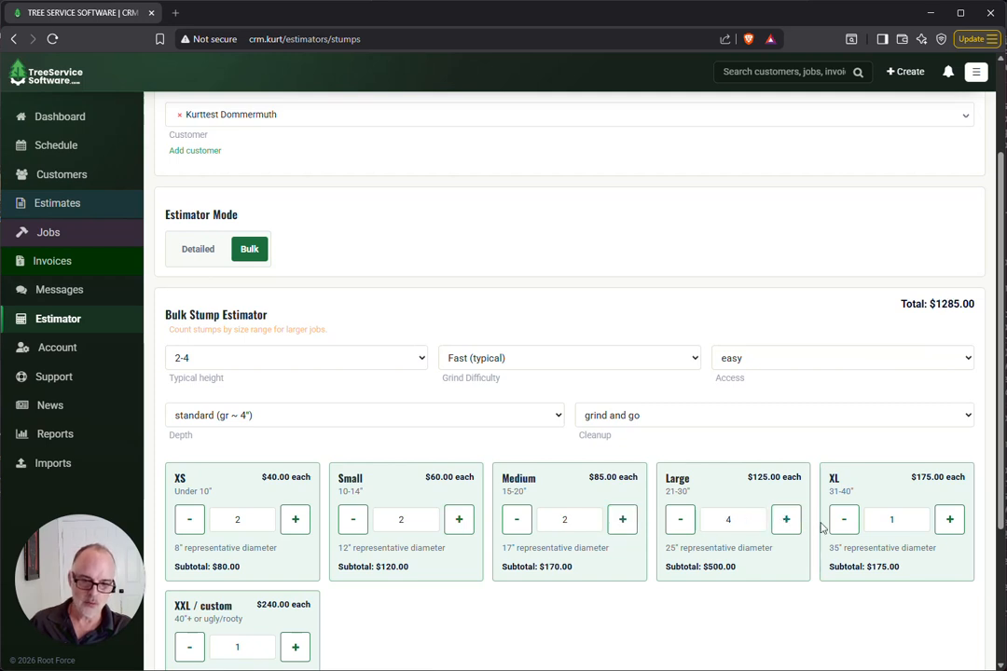
pyautogui.click(947, 521)
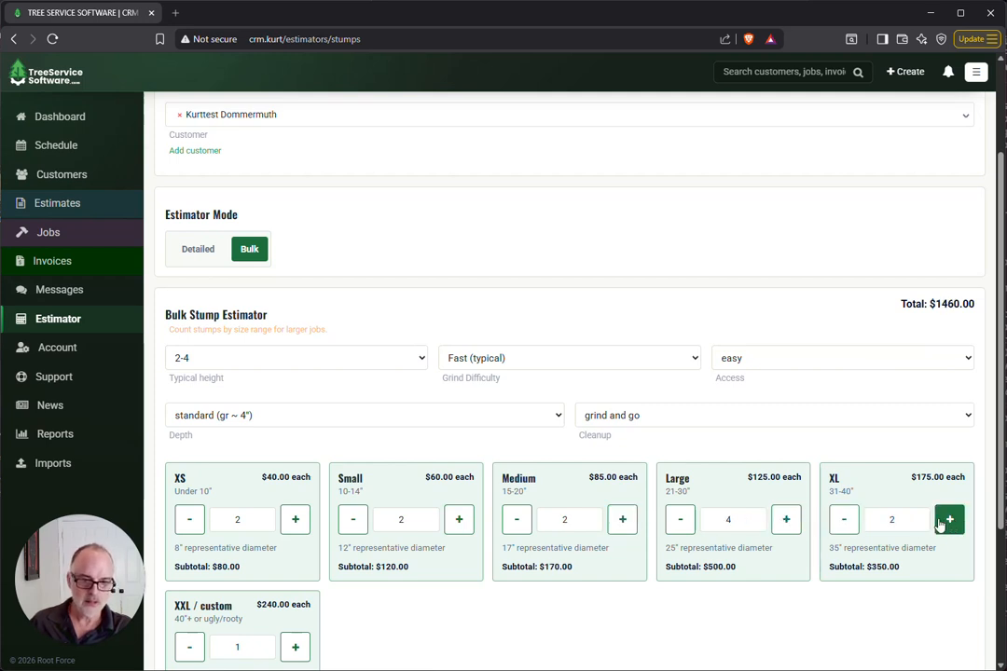
pyautogui.click(295, 647)
# Examine the XXL / custom representative diameter, the adjustment fields and the available typical height ranges
pyautogui.scroll(-2, 493, 617)
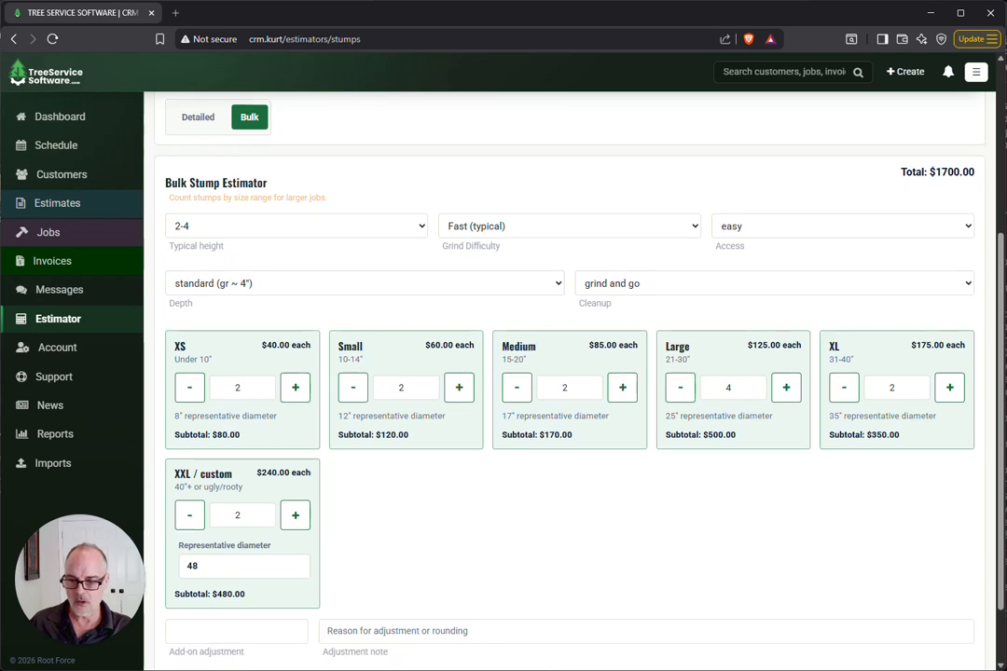
pyautogui.scroll(-1, 489, 607)
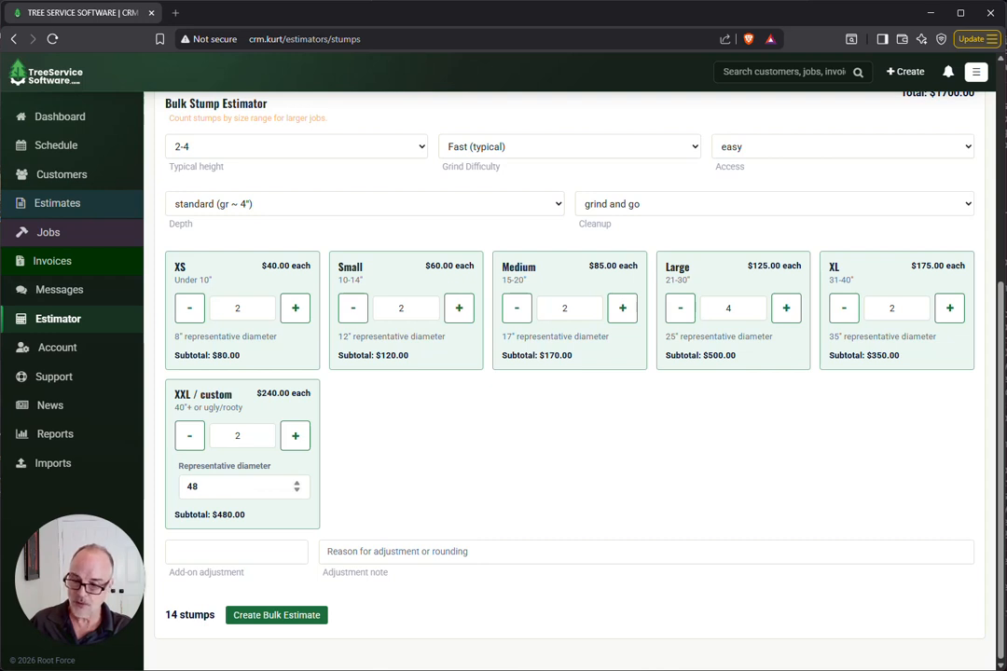
pyautogui.press('Tab')
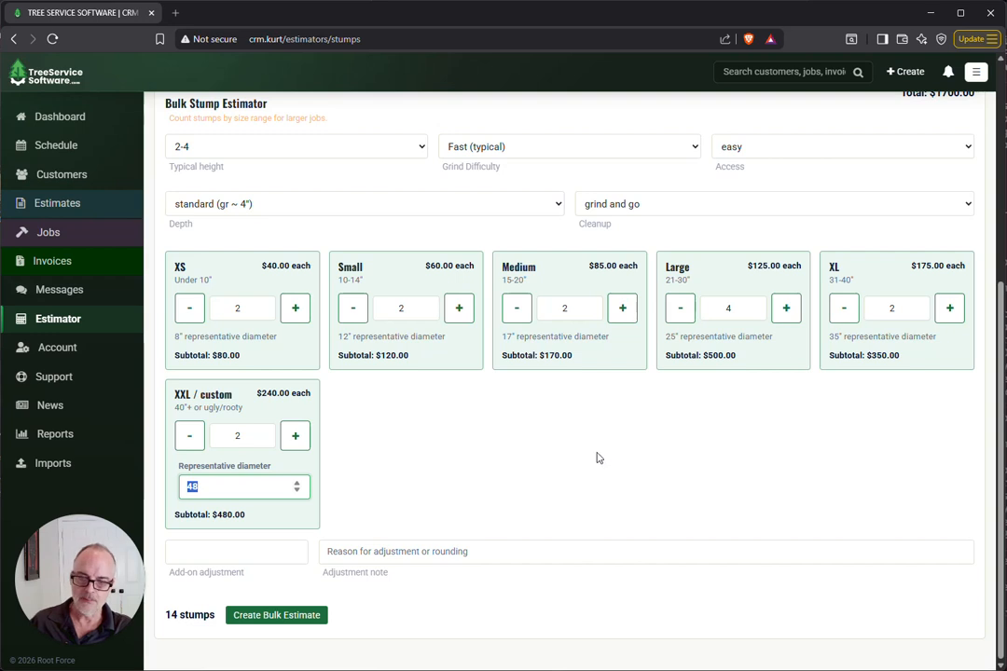
pyautogui.scroll(2, 522, 499)
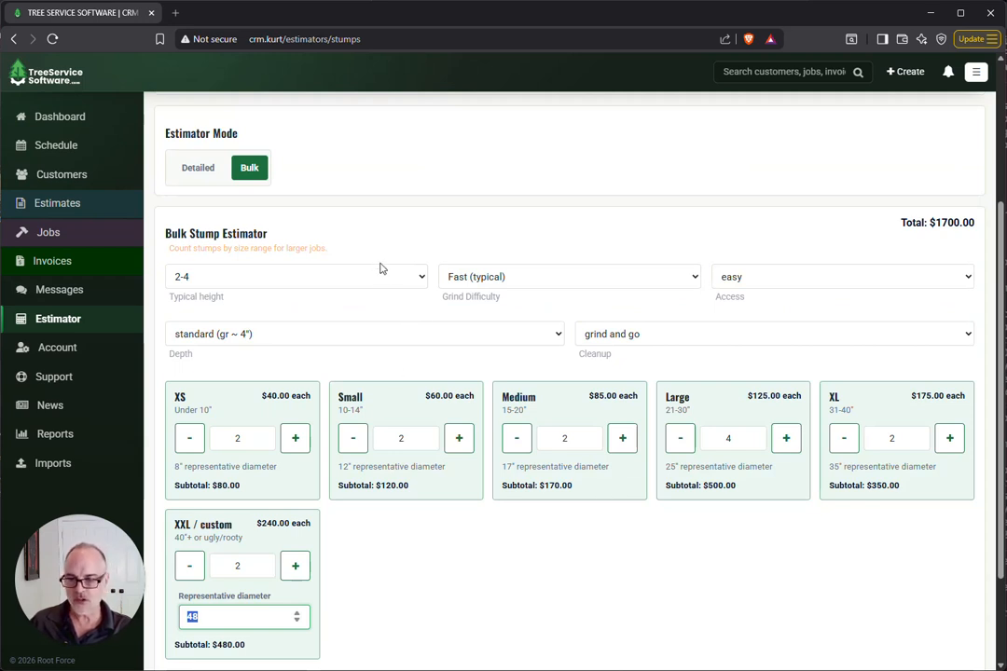
pyautogui.click(333, 282)
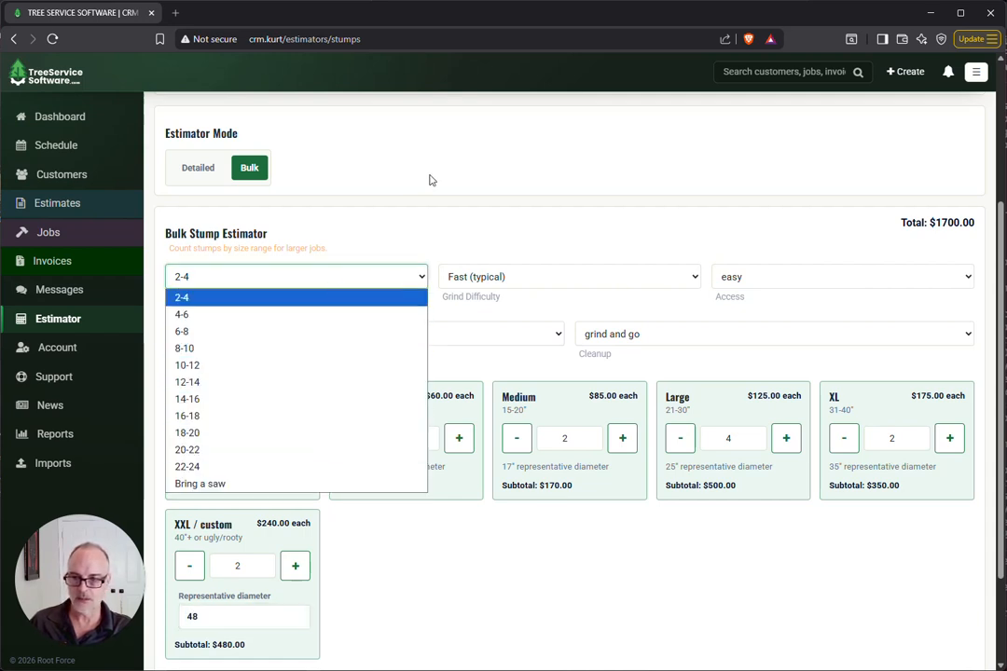
pyautogui.click(416, 234)
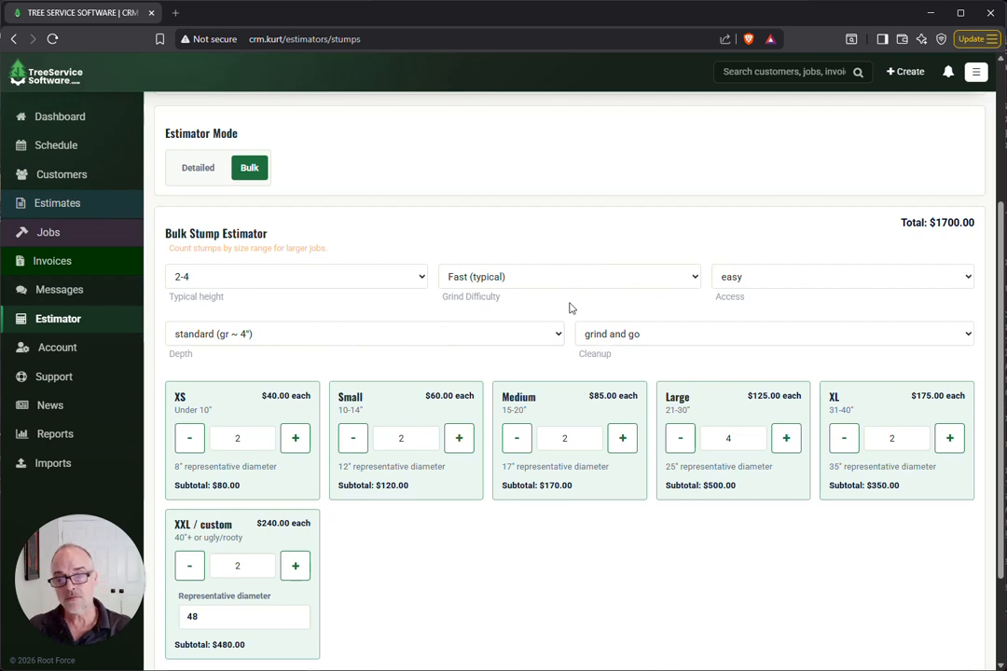
# Review the grind difficulty options for the bulk stumps and set the difficulty to Very slow
pyautogui.click(530, 278)
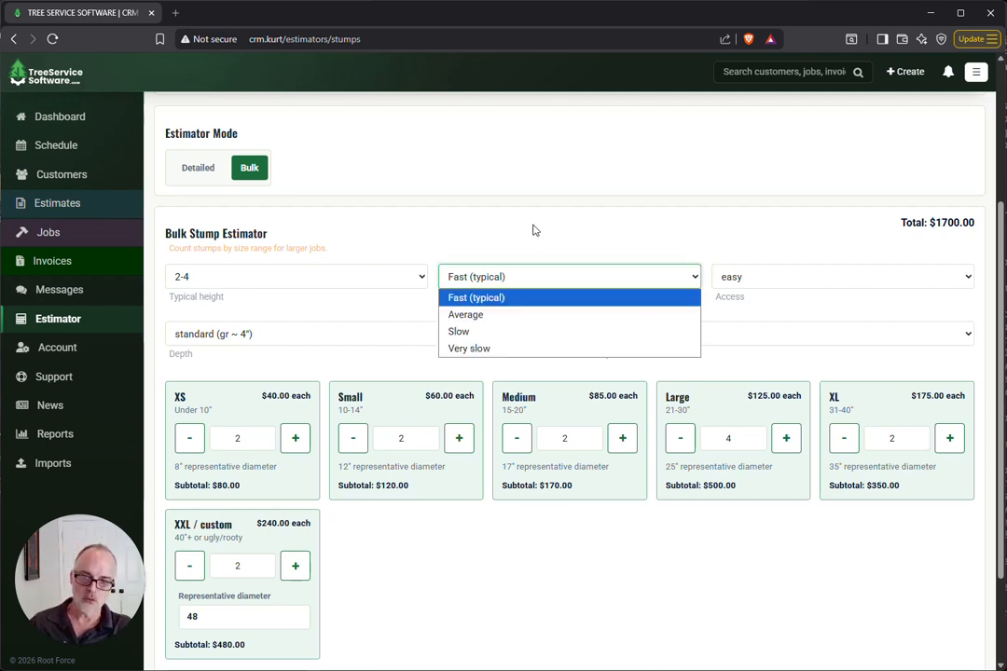
pyautogui.click(535, 229)
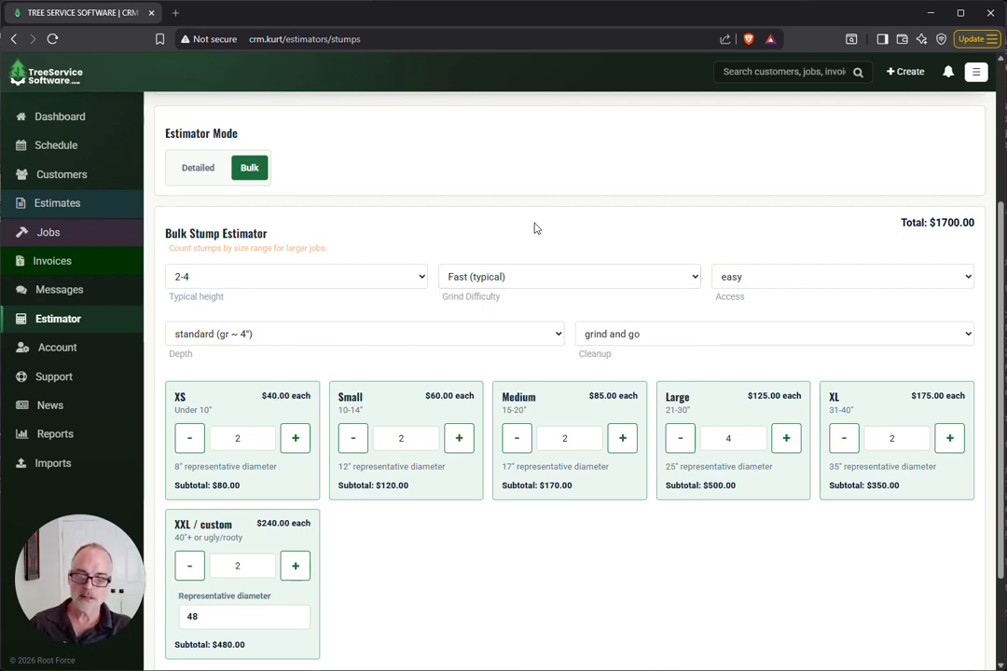
pyautogui.click(516, 280)
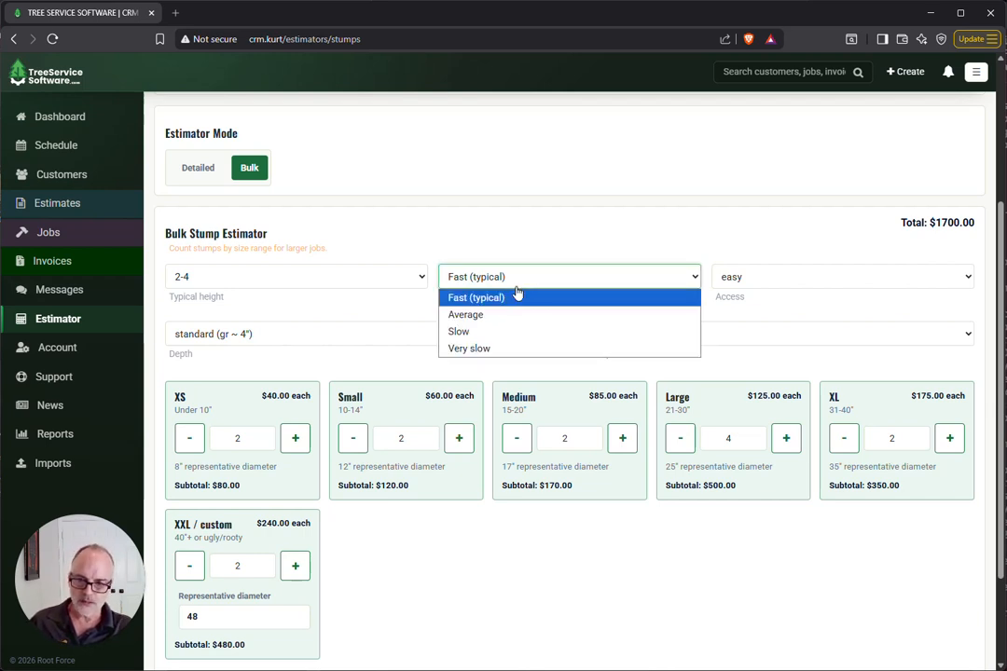
pyautogui.click(515, 347)
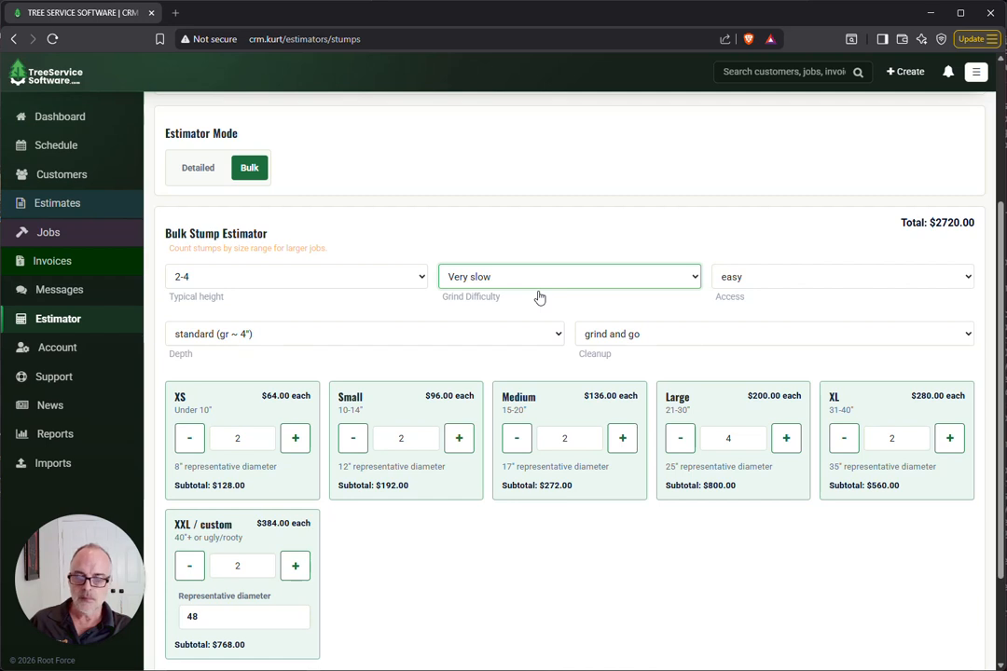
# Look through the Access, Depth and Cleanup choices for the bulk stumps without changing them
pyautogui.click(792, 285)
pyautogui.click(790, 285)
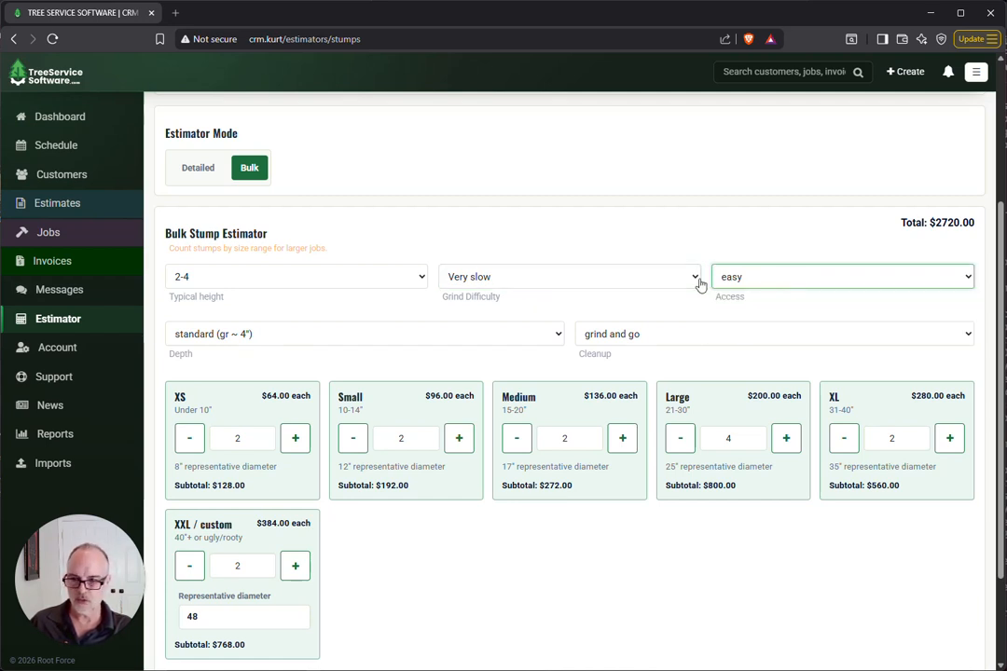
pyautogui.click(358, 332)
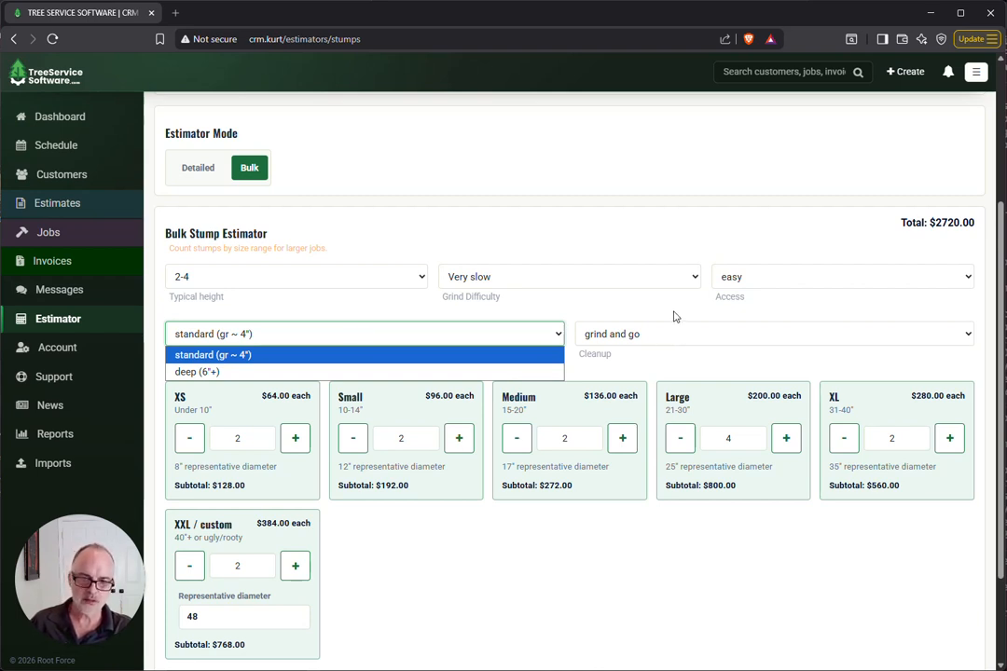
pyautogui.click(653, 339)
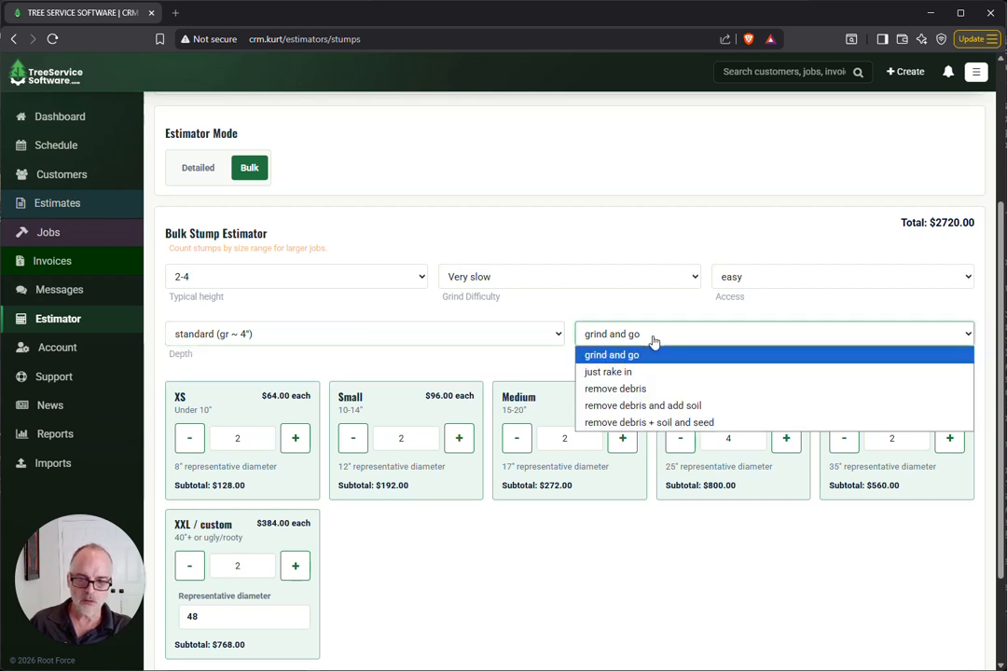
pyautogui.click(653, 341)
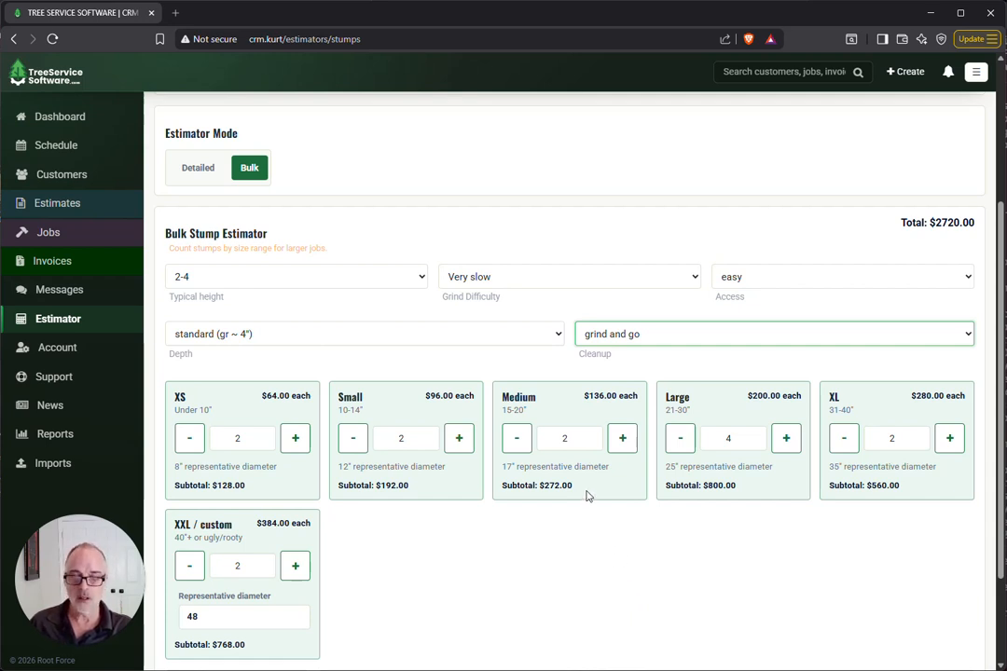
# Create the bulk estimate from the entered stump counts and job settings
pyautogui.scroll(-2, 594, 508)
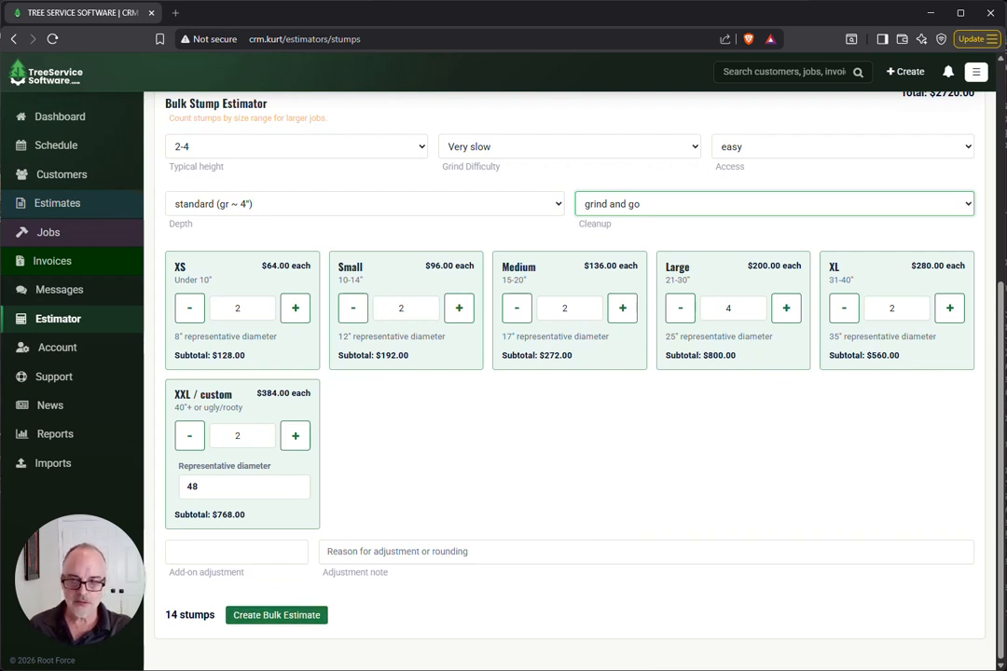
pyautogui.click(292, 618)
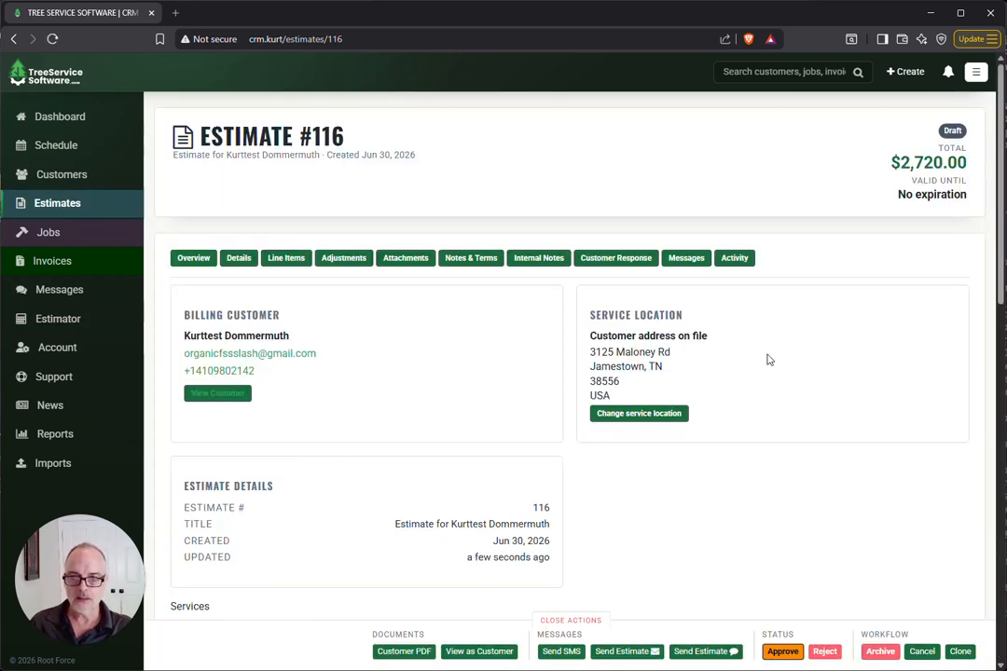
# Review the new estimate's heading, stump grinding line items, totals and terms
pyautogui.moveTo(201, 137); pyautogui.dragTo(488, 137)
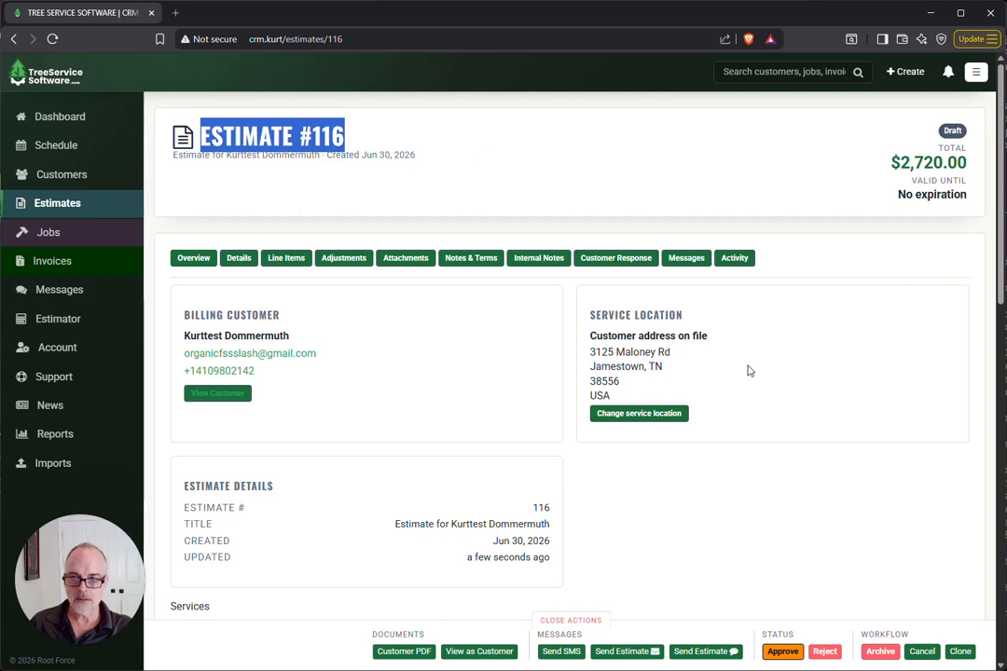
pyautogui.click(743, 404)
pyautogui.scroll(-8, 746, 403)
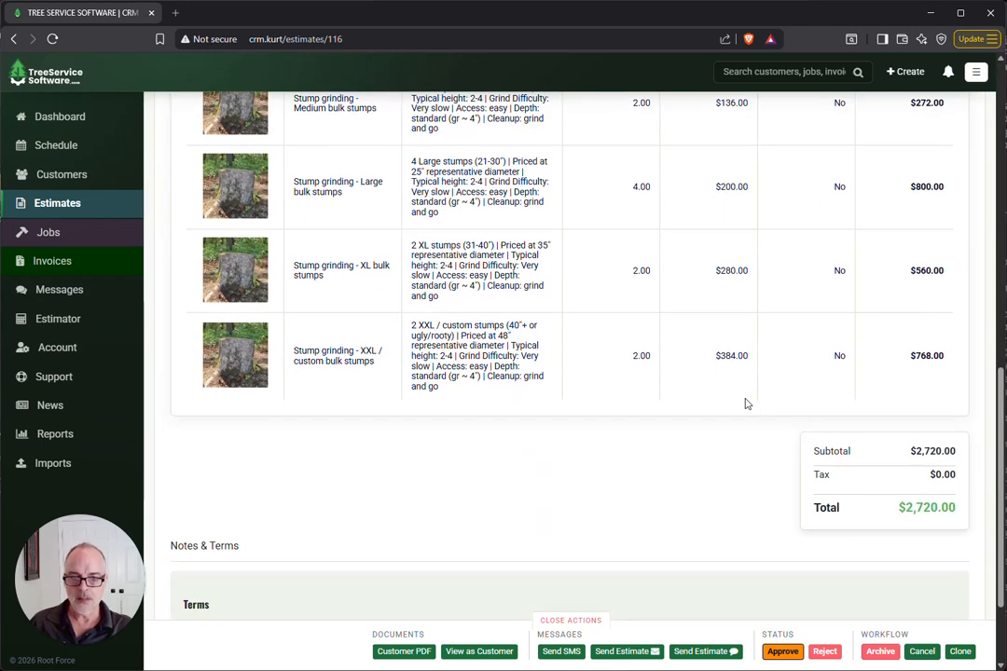
pyautogui.scroll(7, 746, 404)
pyautogui.scroll(-3, 746, 404)
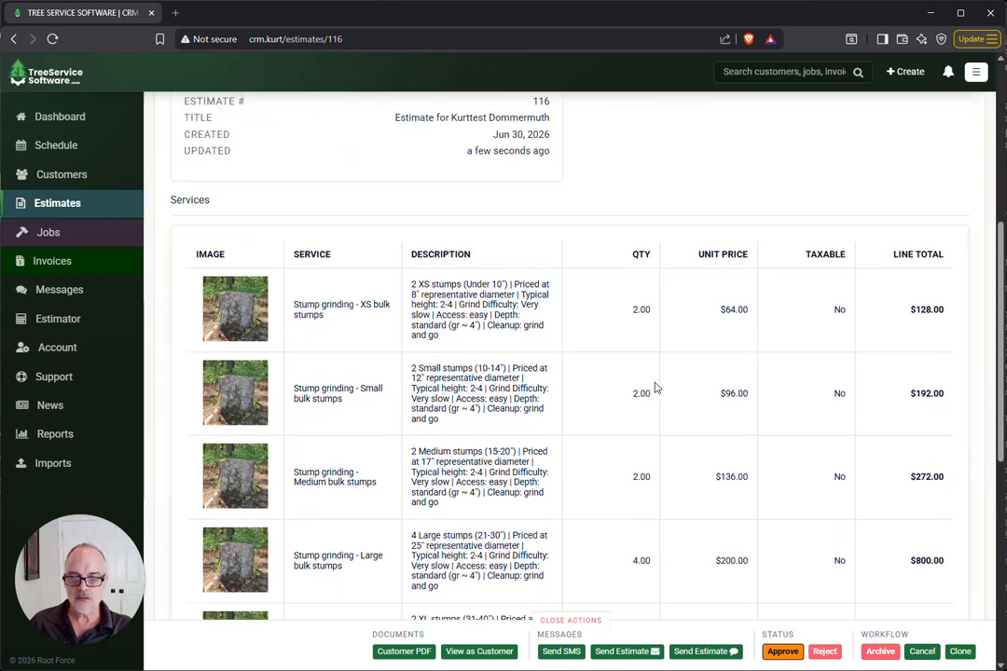
pyautogui.scroll(-4, 656, 391)
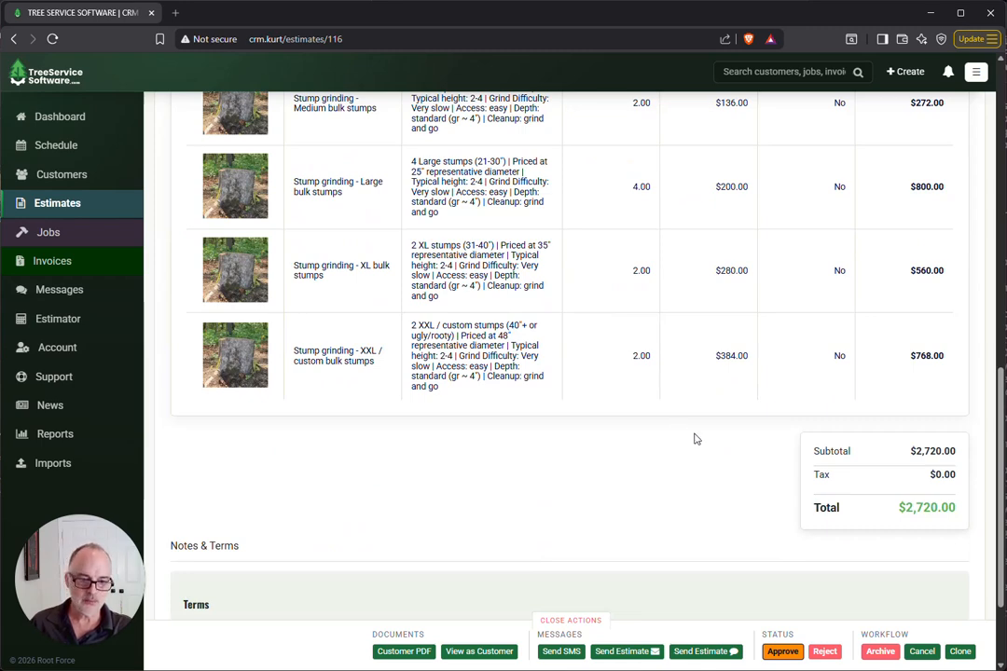
pyautogui.scroll(-2, 718, 467)
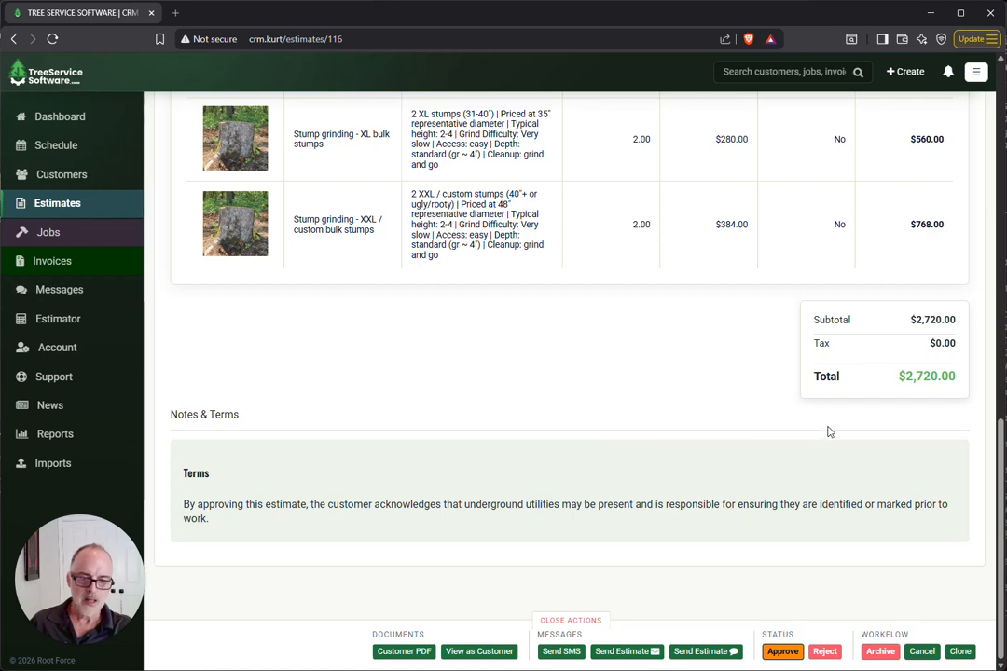
pyautogui.scroll(10, 679, 393)
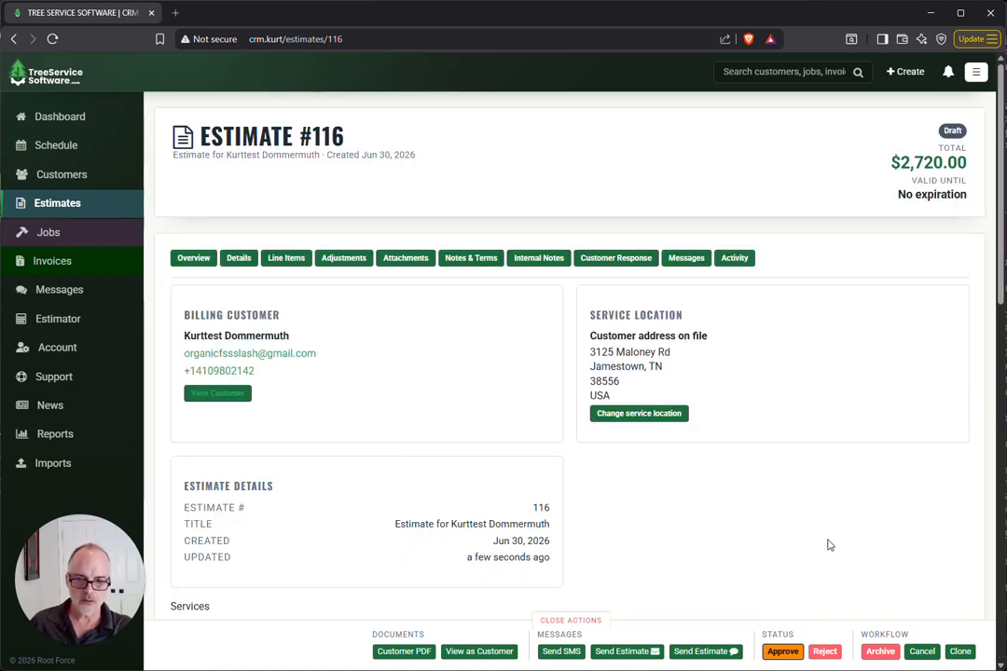